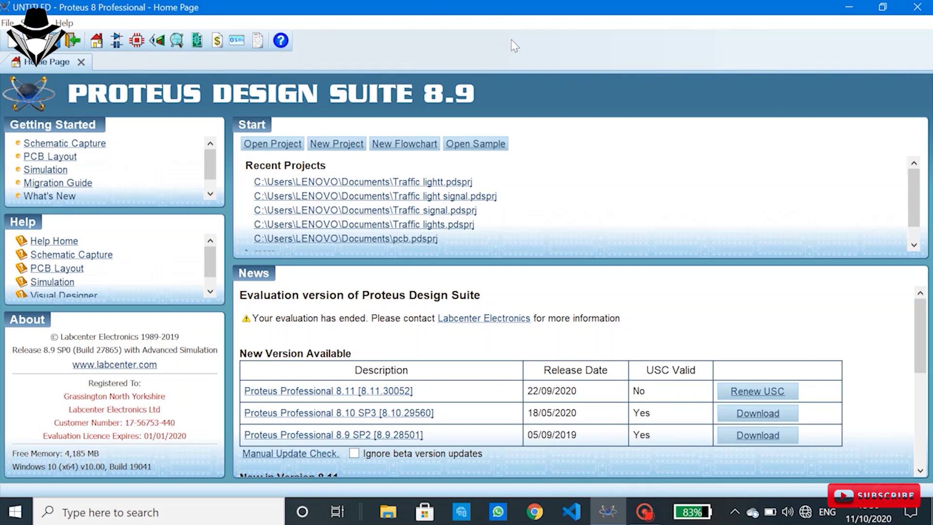
Step: Start a new project named "Voltage Measurement" in the Documents folder
left_click(337, 144)
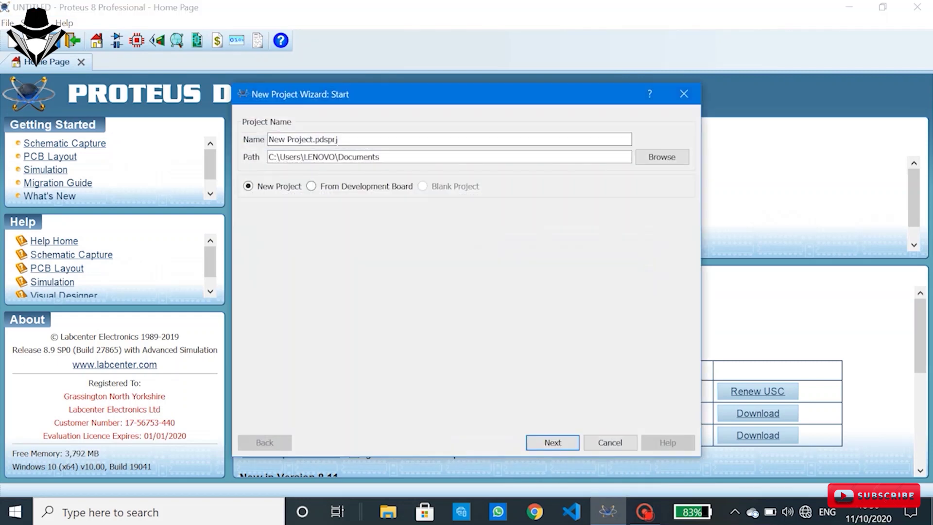
left_click(313, 141)
key("BackSpace")
key("BackSpace")
key("BackSpace")
key("BackSpace")
key("BackSpace")
key("BackSpace")
key("BackSpace")
key("BackSpace")
key("BackSpace")
key("BackSpace")
key("BackSpace")
type("Voltage Measurement")
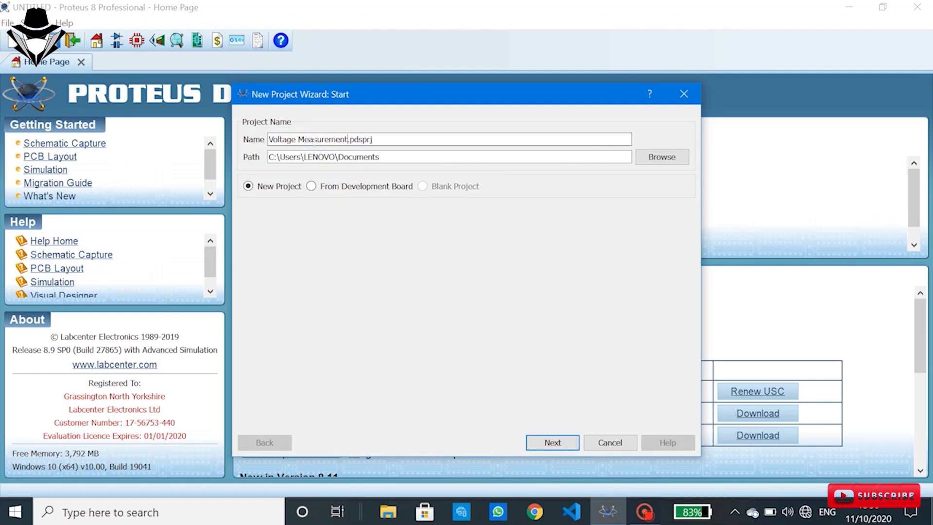
left_click(552, 442)
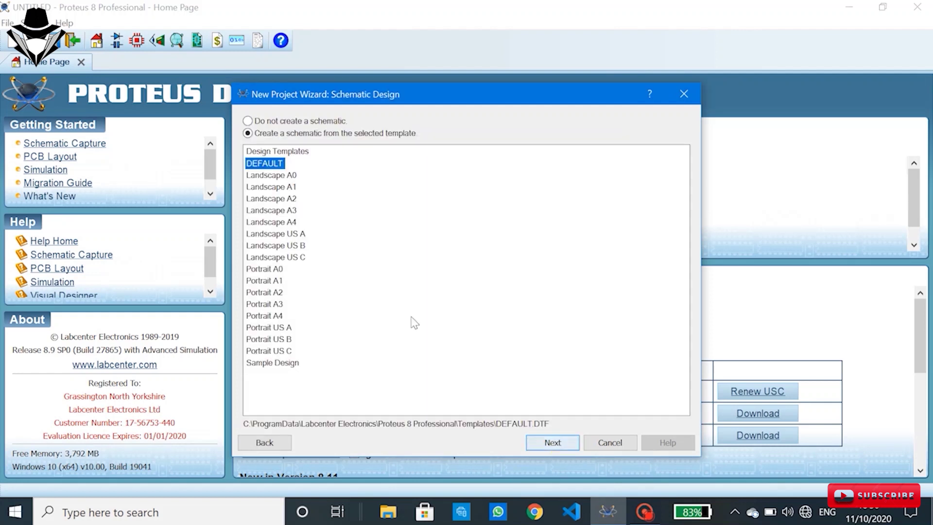
Step: Create the project with the DEFAULT schematic template, no PCB layout and no firmware project
left_click(274, 162)
left_click(561, 451)
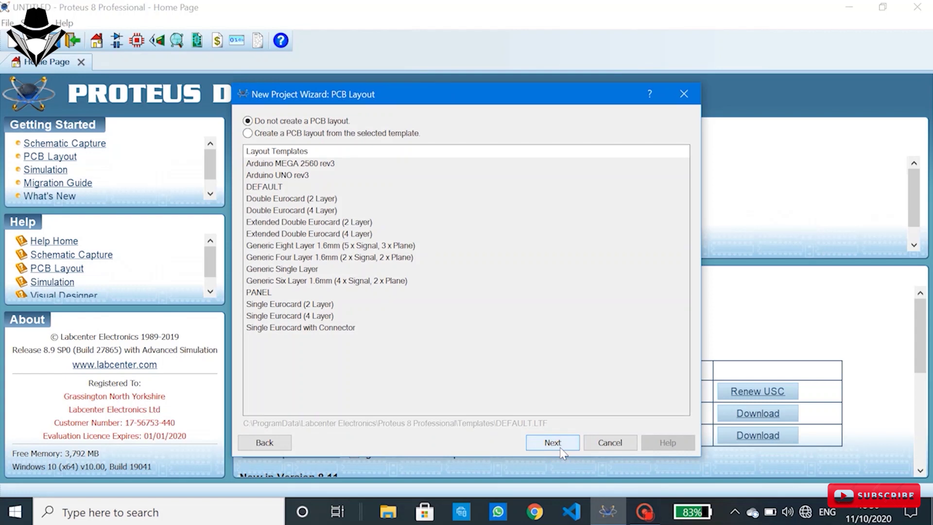
left_click(318, 133)
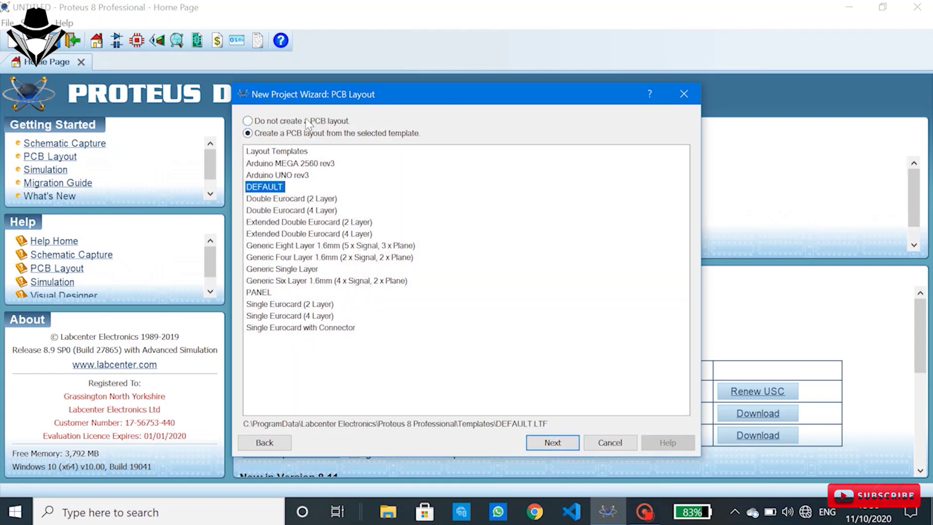
left_click(305, 121)
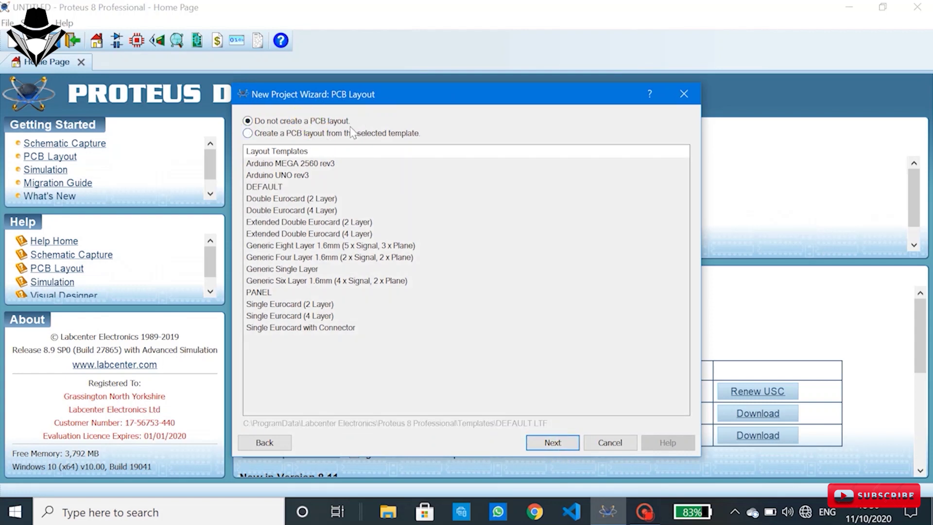
left_click(554, 441)
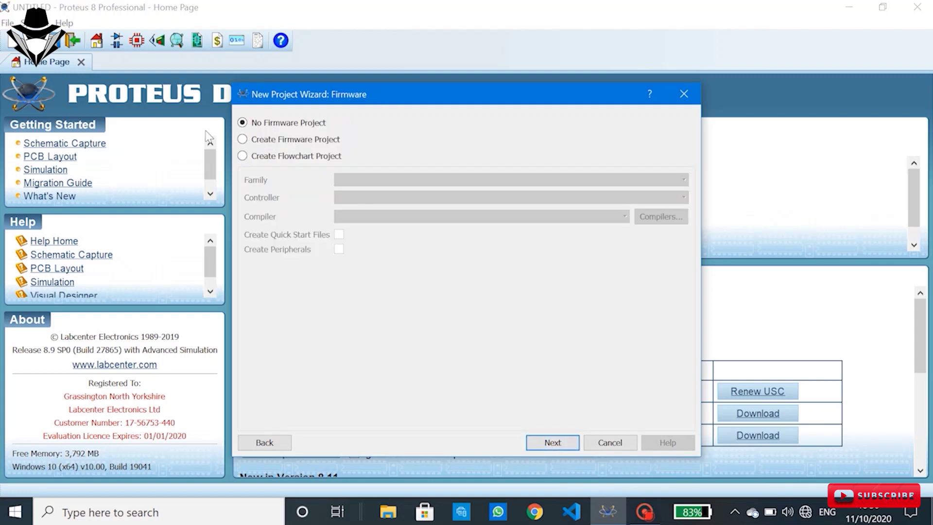
left_click(540, 447)
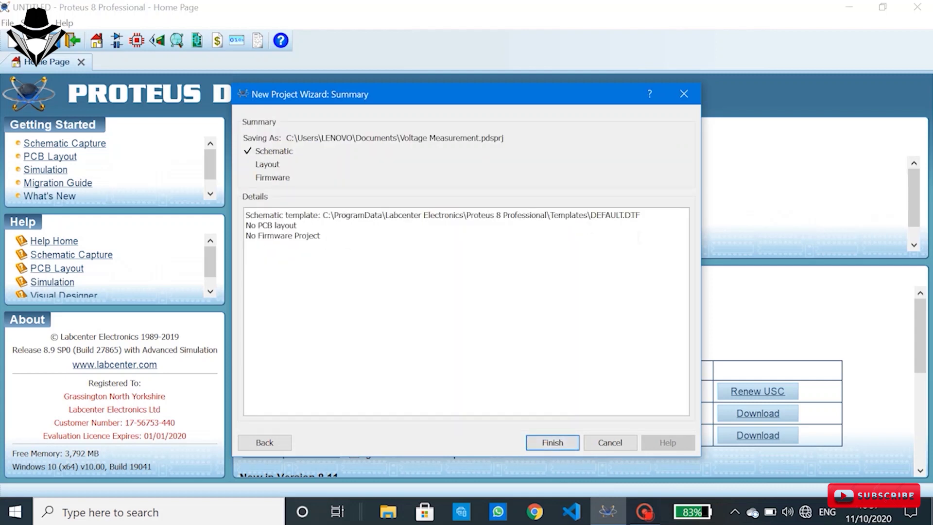
left_click(537, 438)
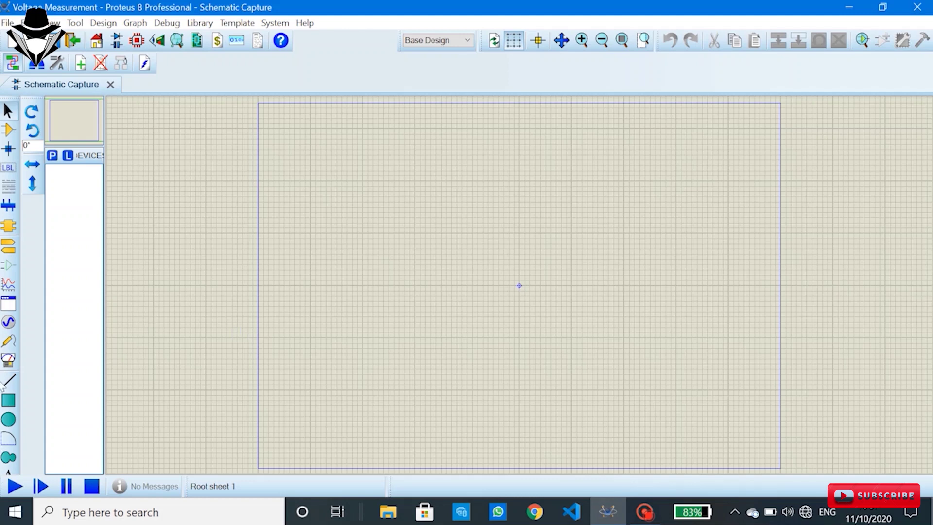
Step: Search the parts library for "battery" and add the multi-cell BATTERY from the DEVICE library to the device list
left_click(53, 156)
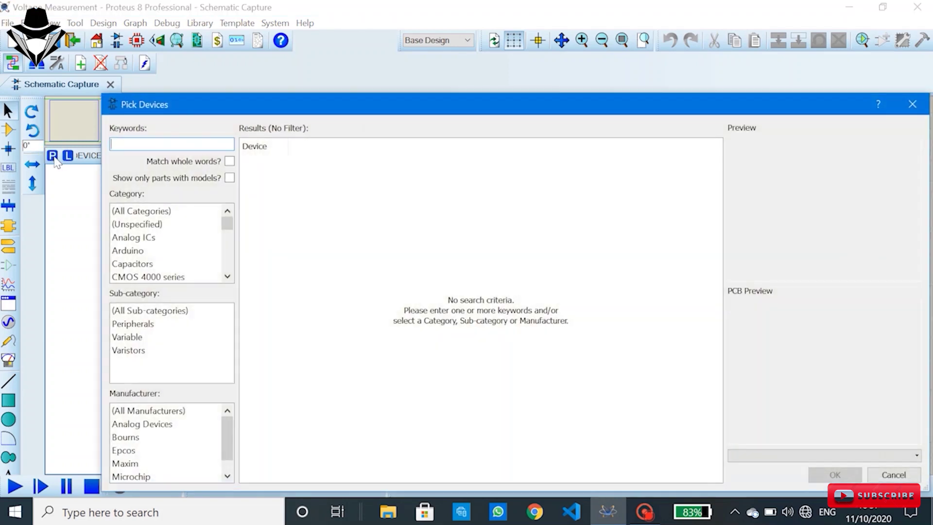
left_click(136, 144)
type("battery")
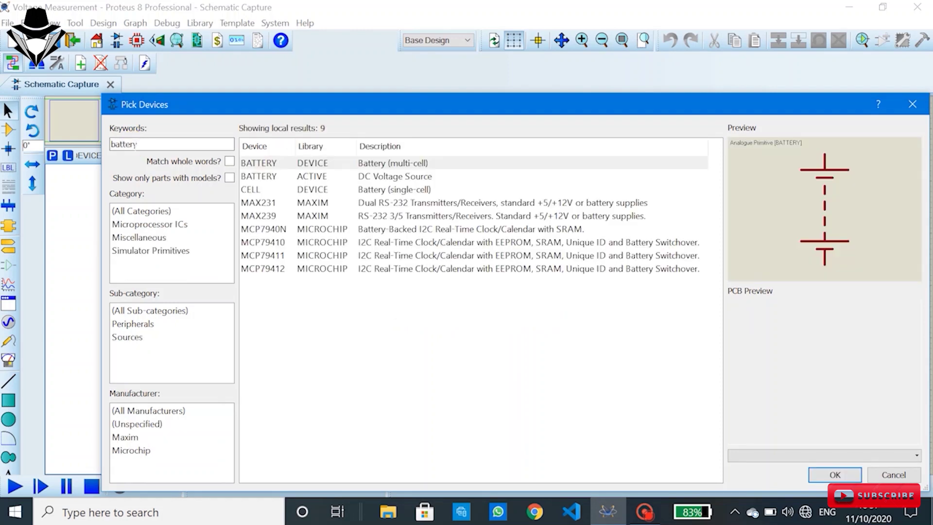
left_click(280, 176)
left_click(313, 166)
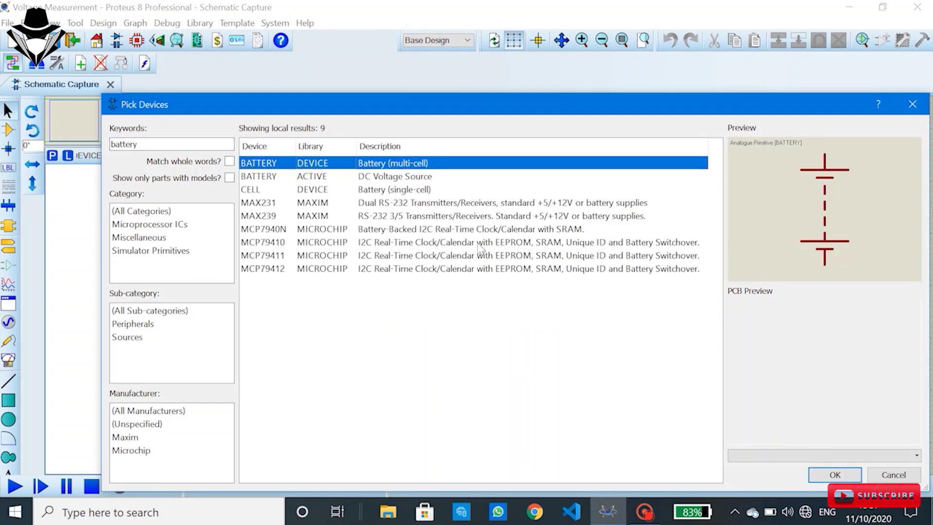
left_click(832, 477)
Step: Search the parts library for "LED red" and add the animated LED-RED model to the device list
left_click(53, 156)
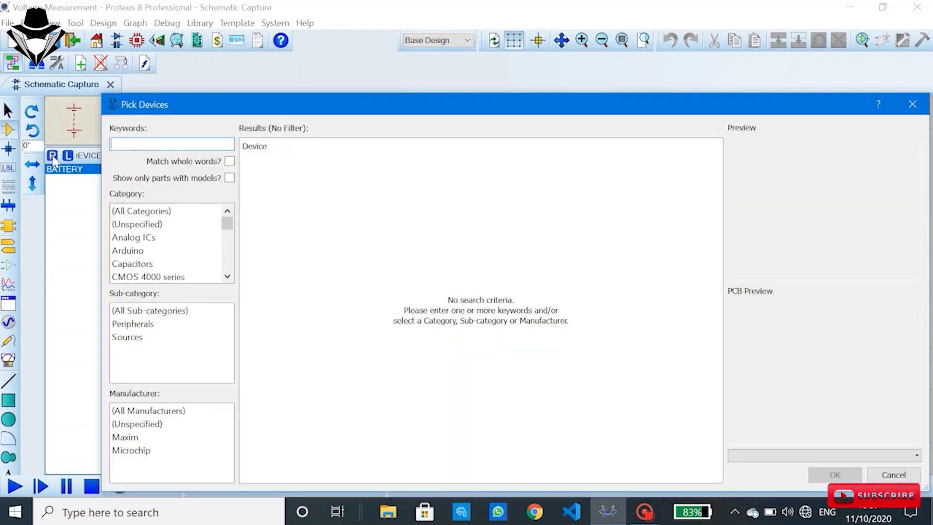
left_click(197, 143)
type("LED red")
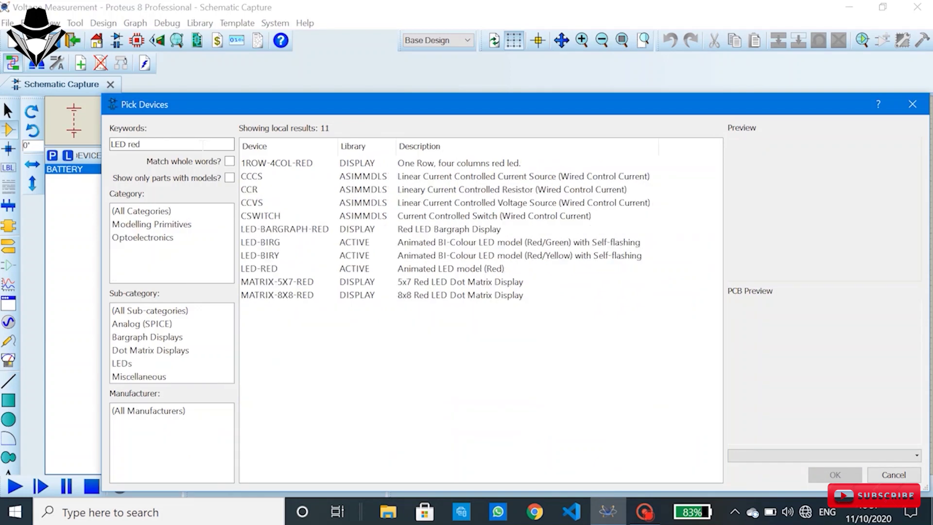
left_click(316, 277)
left_click(306, 268)
left_click(845, 475)
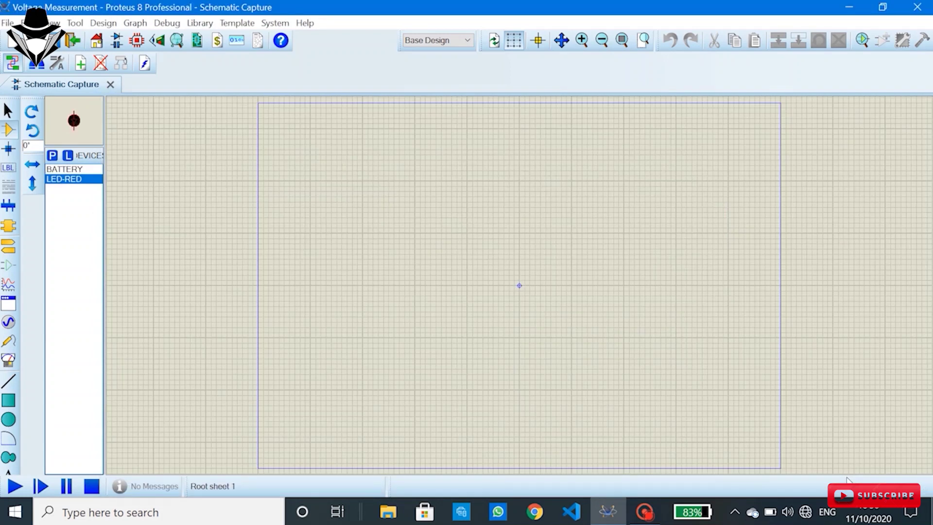
Step: Search the parts library for "330 res" and add the 3WATT330R resistor to the device list
left_click(51, 154)
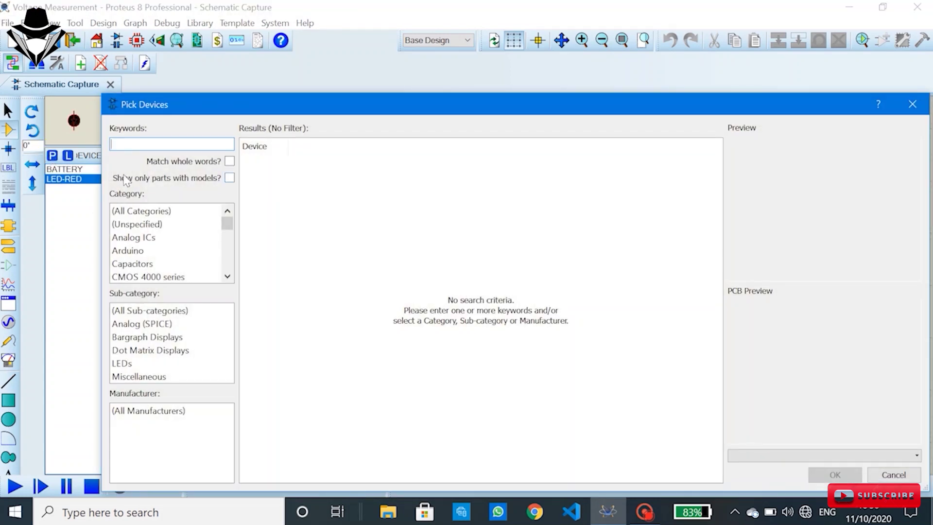
type("330 res")
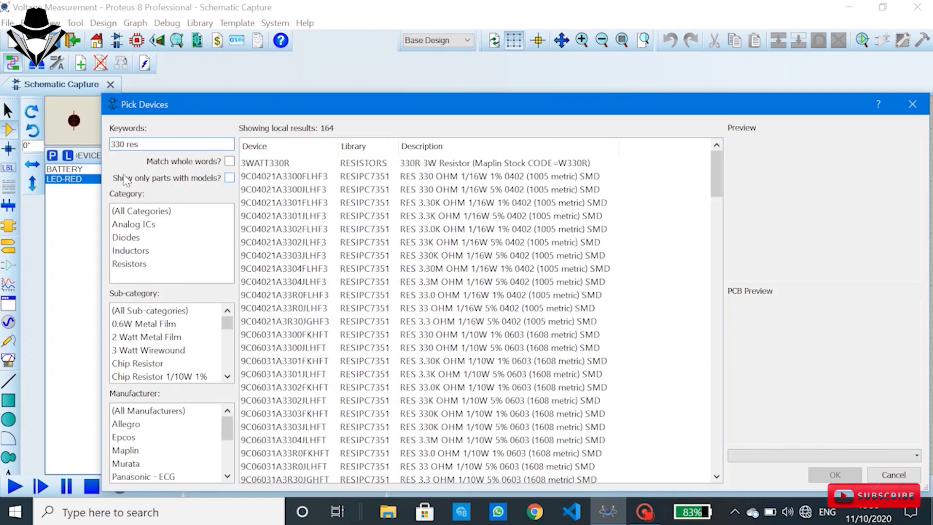
left_click(367, 164)
left_click(836, 473)
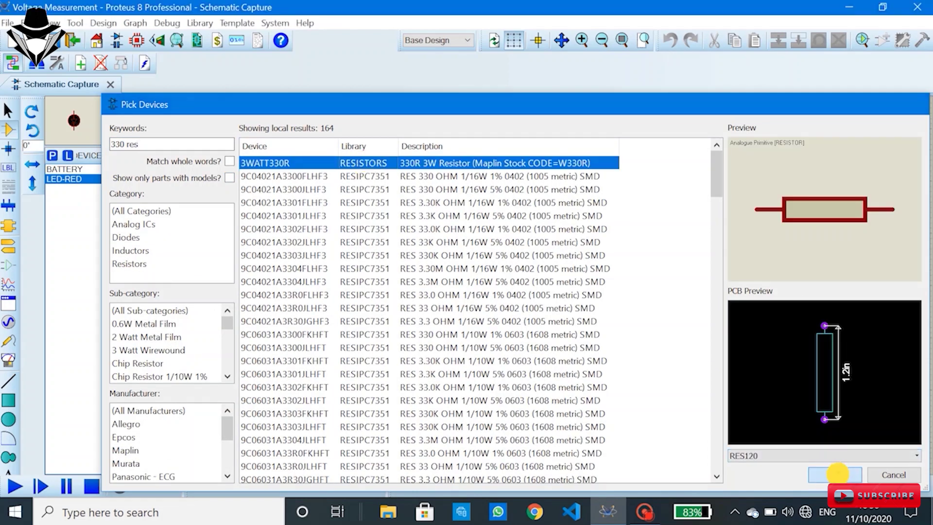
Step: Search the parts library for "switch" and add the interactive SPST latched-action SWITCH to the device list
left_click(52, 155)
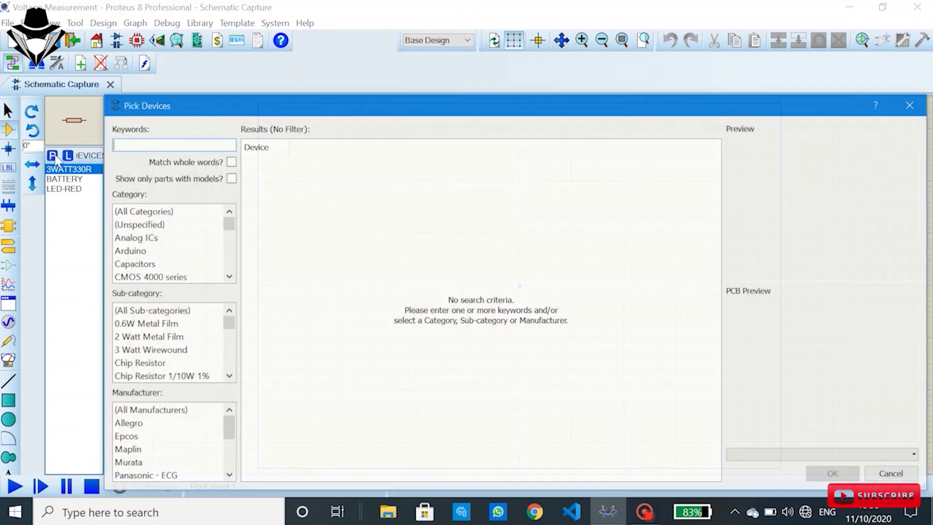
type("switch")
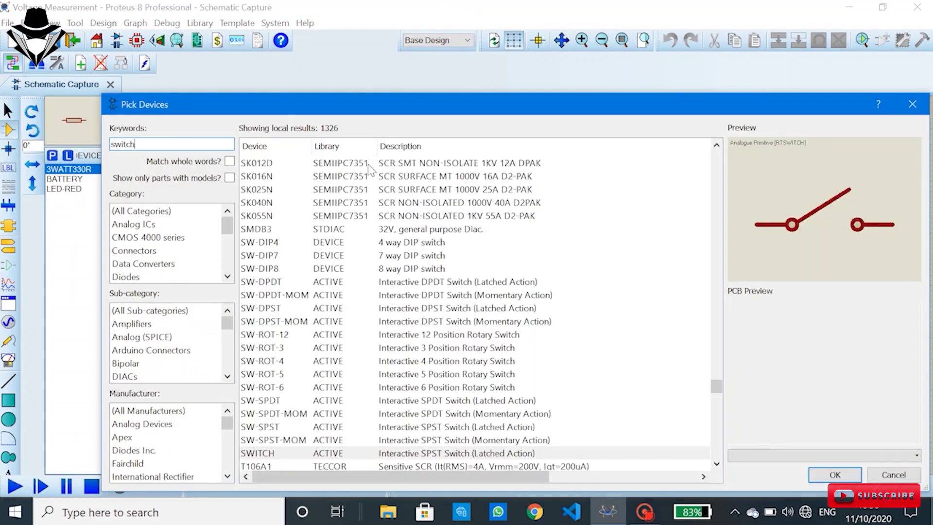
left_click(338, 243)
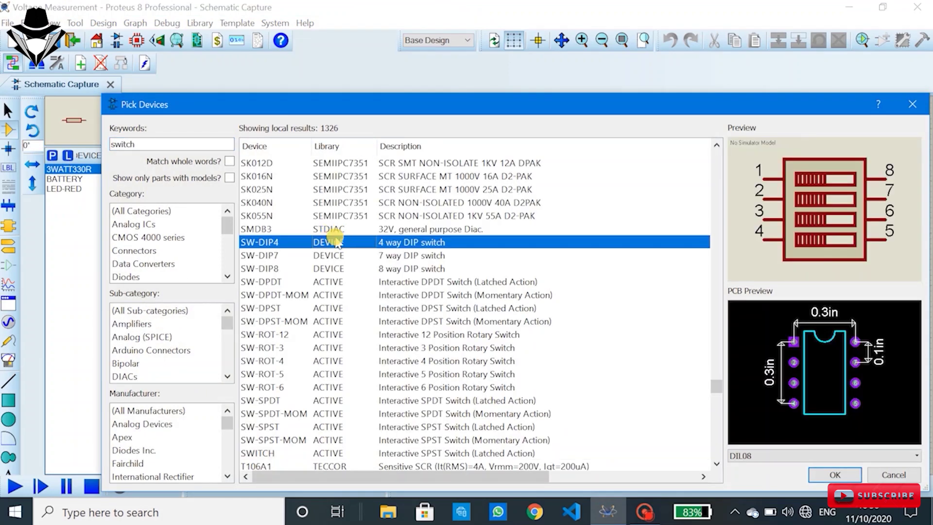
left_click(339, 256)
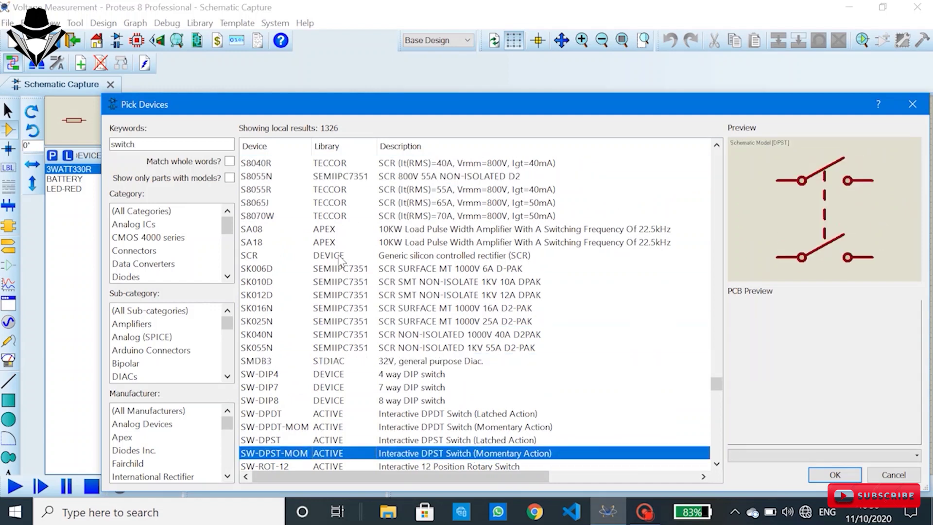
key("Down")
key("Down")
key("Down")
key("Down")
key("Down")
key("Down")
key("Down")
key("Down")
key("Down")
key("Down")
key("Down")
key("Down")
key("Down")
key("Down")
key("Down")
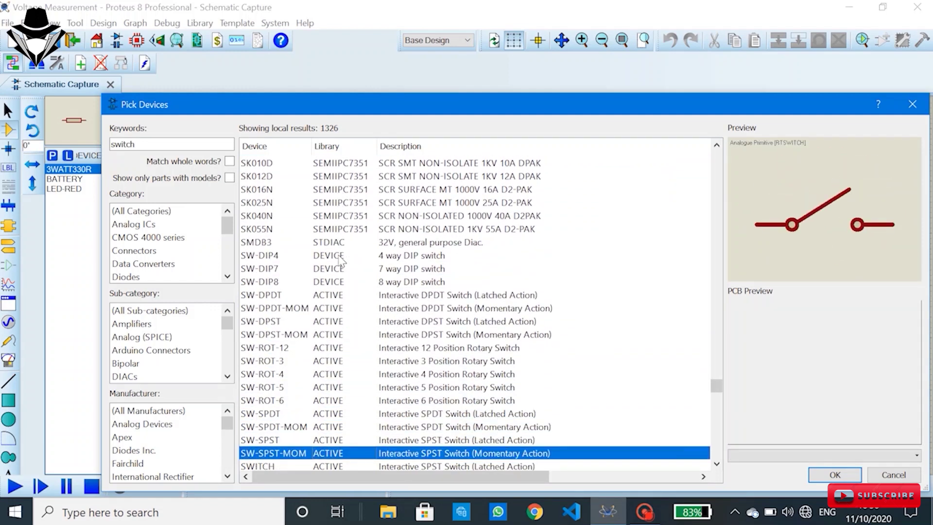
key("Return")
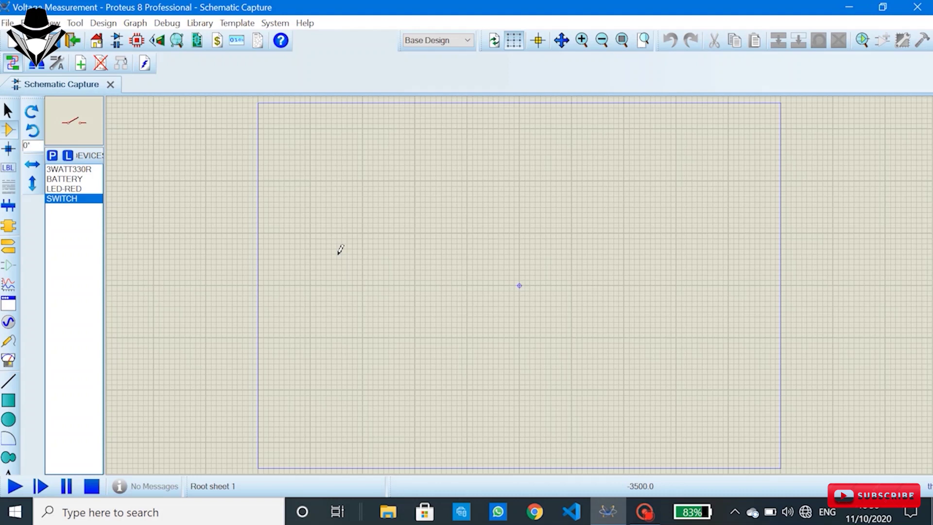
Step: Place the battery in the upper-left area of the sheet and the 330R resistor above and to its right
left_click(73, 179)
left_click(326, 242)
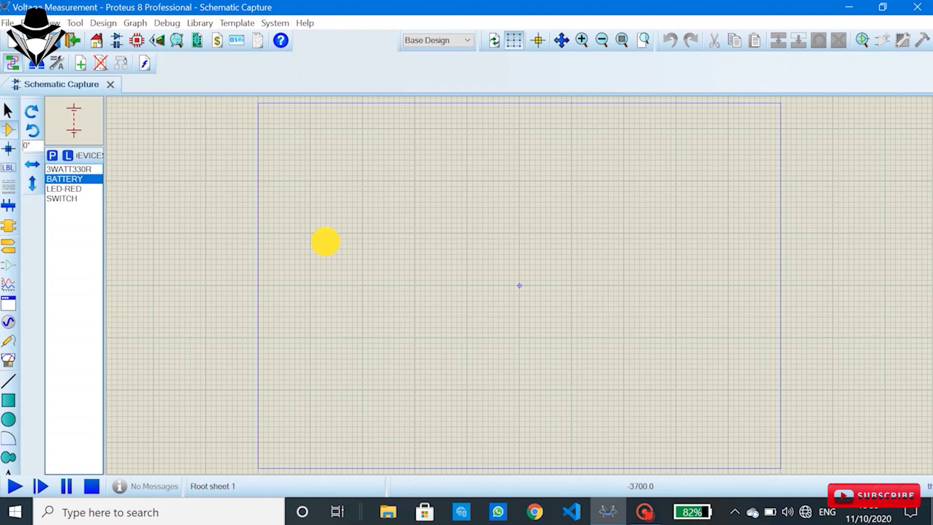
left_click(325, 237)
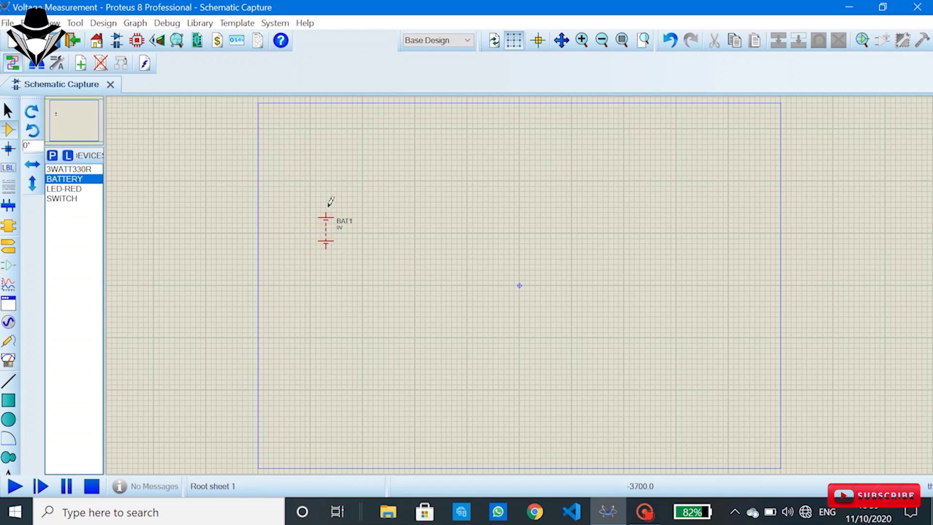
left_click(85, 168)
left_click(396, 197)
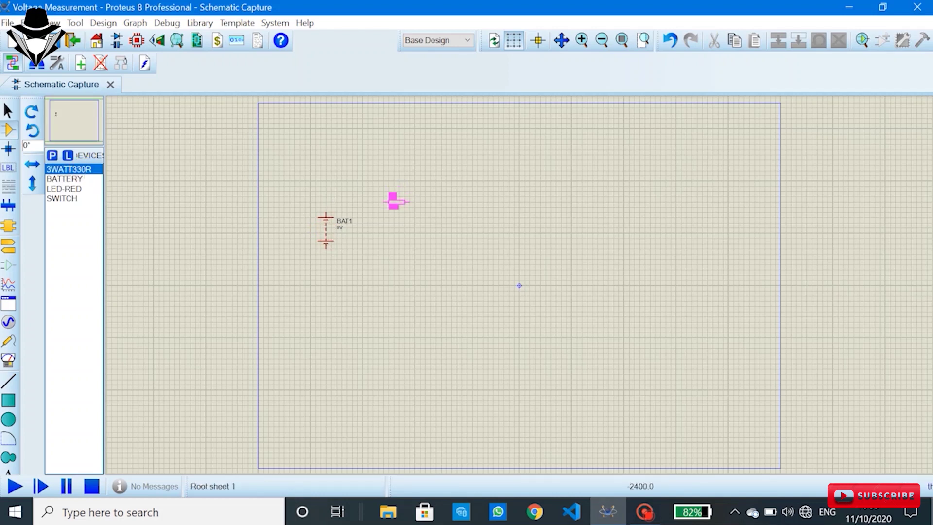
left_click(396, 201)
Step: Place the red LED to the right of the resistor and the switch below the resistor
left_click(65, 188)
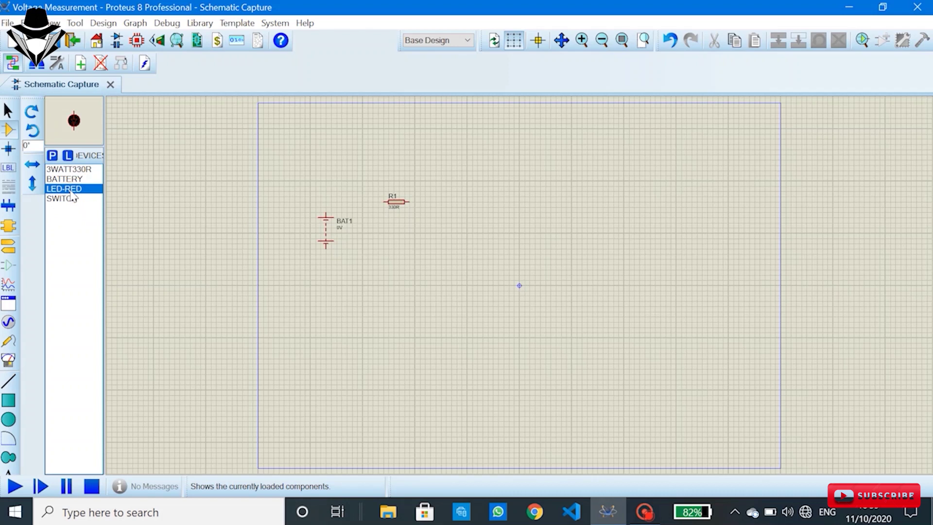
left_click(467, 233)
left_click(62, 198)
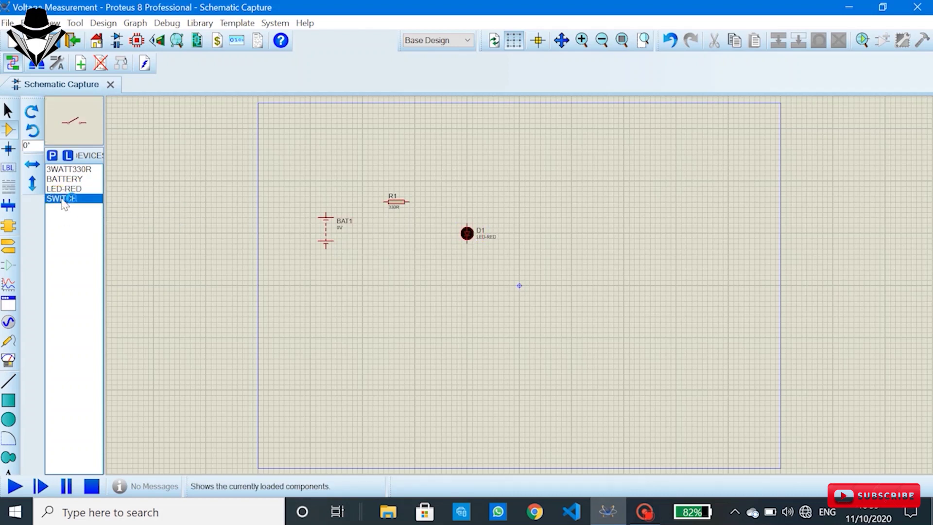
left_click(401, 267)
Step: Wire the battery, resistor, LED and switch in series to form a closed rectangular loop
left_click(326, 203)
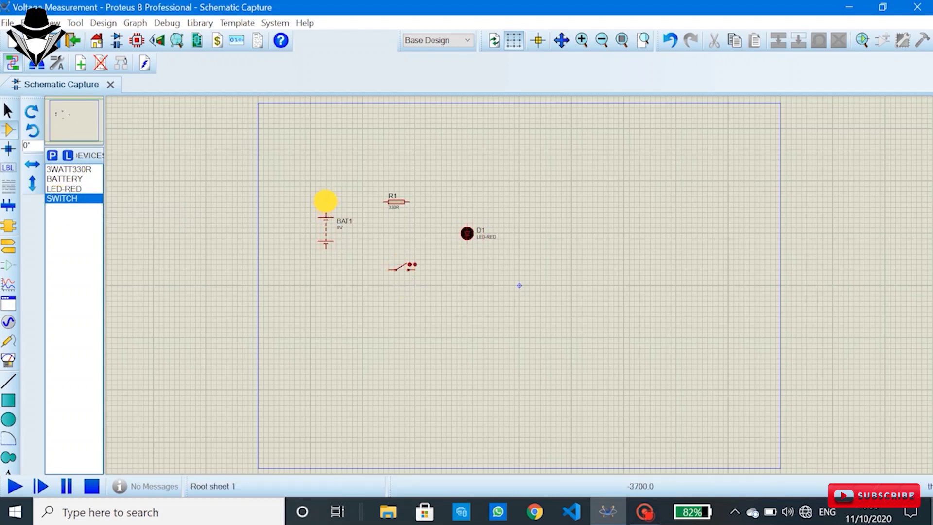
left_click(385, 202)
left_click(408, 202)
left_click(466, 225)
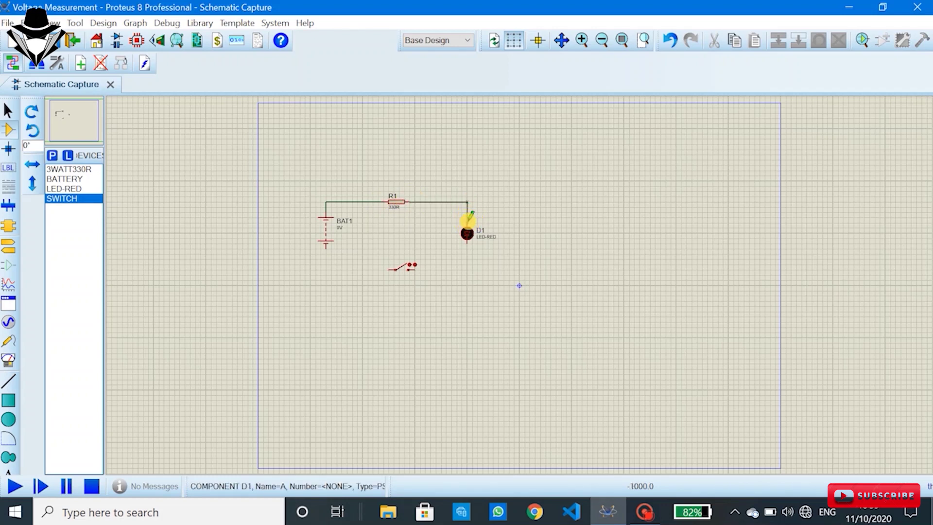
left_click(467, 243)
left_click(416, 269)
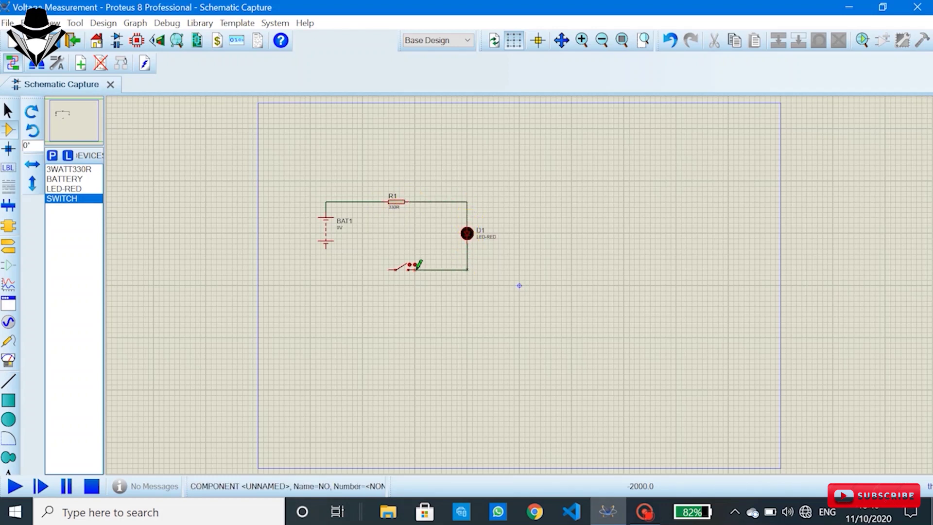
left_click(391, 269)
left_click(326, 246)
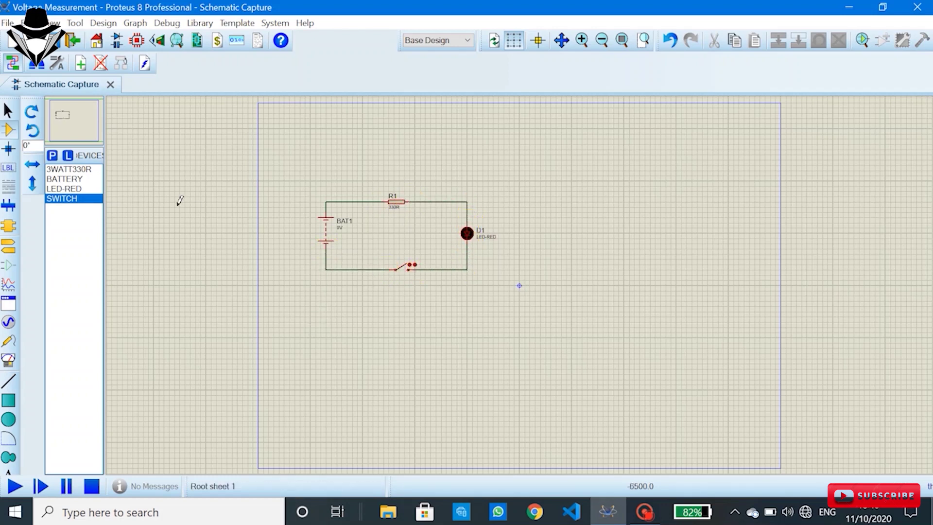
Step: Place two DC voltmeters from the virtual instruments, one above the 330R resistor and one beside the red LED, on its outer side
left_click(9, 360)
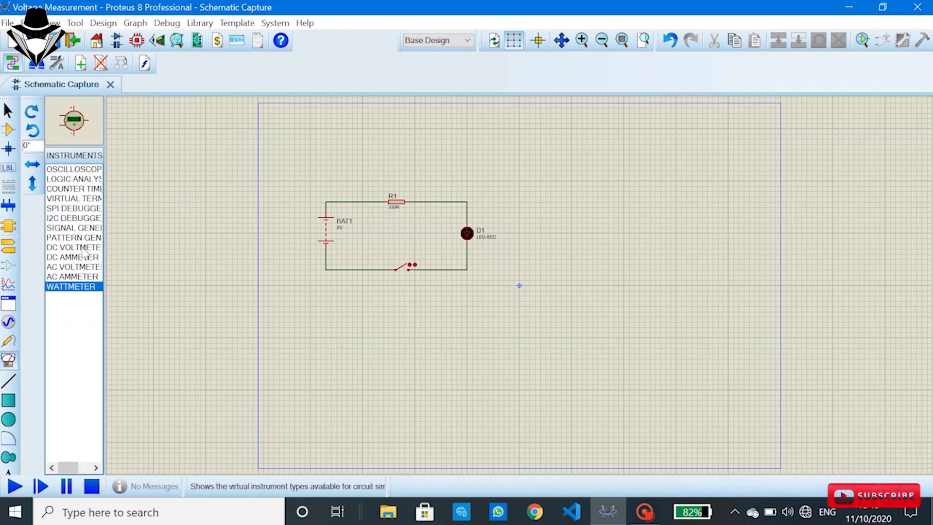
left_click(81, 247)
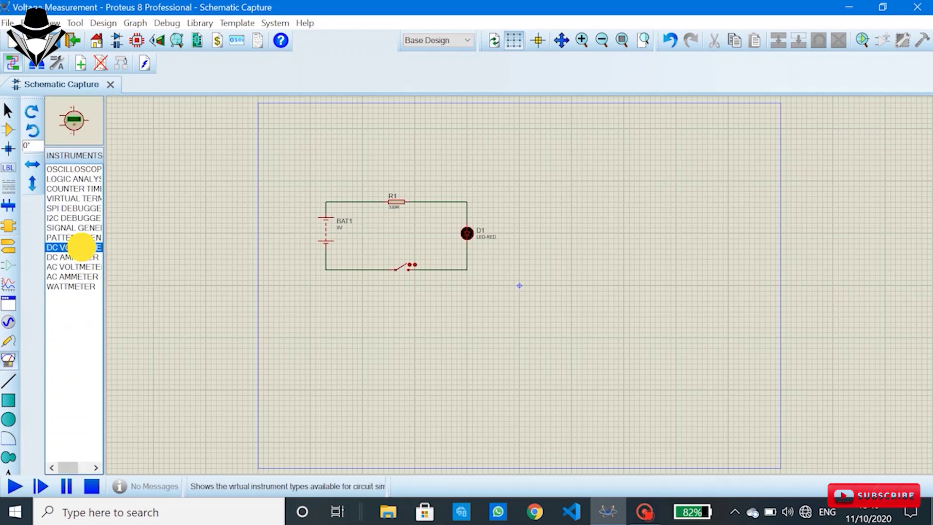
left_click(392, 165)
left_click(392, 165)
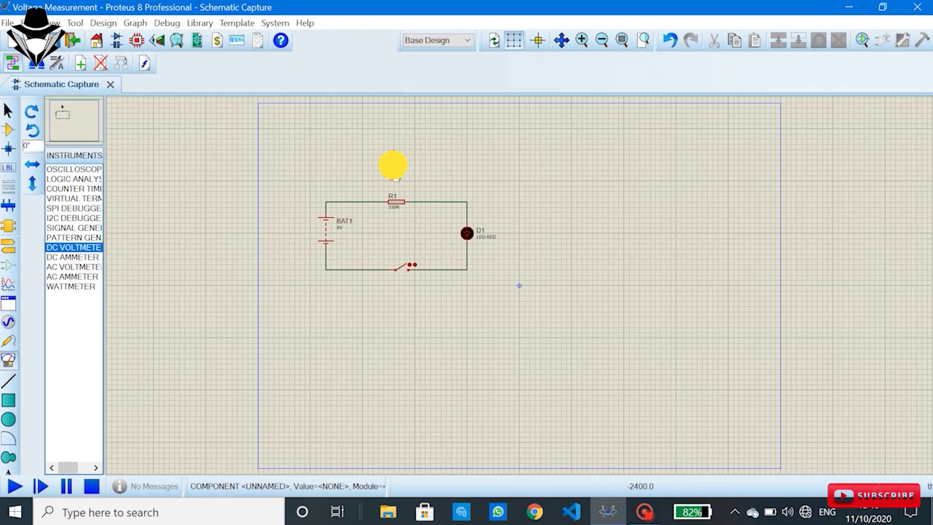
left_click(528, 233)
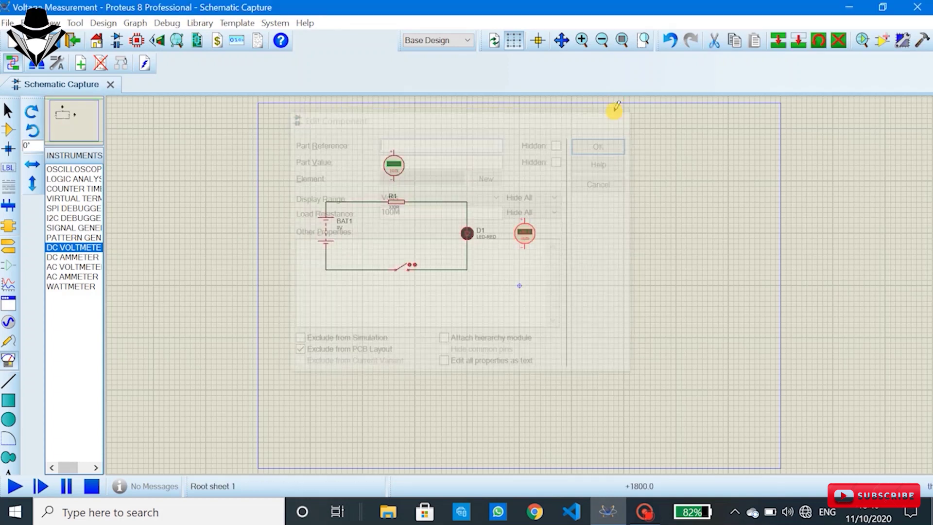
Step: Rotate the DC voltmeter above the resistor 90° clockwise so that its terminals lie horizontally
right_click(392, 160)
left_click(467, 177)
right_click(394, 163)
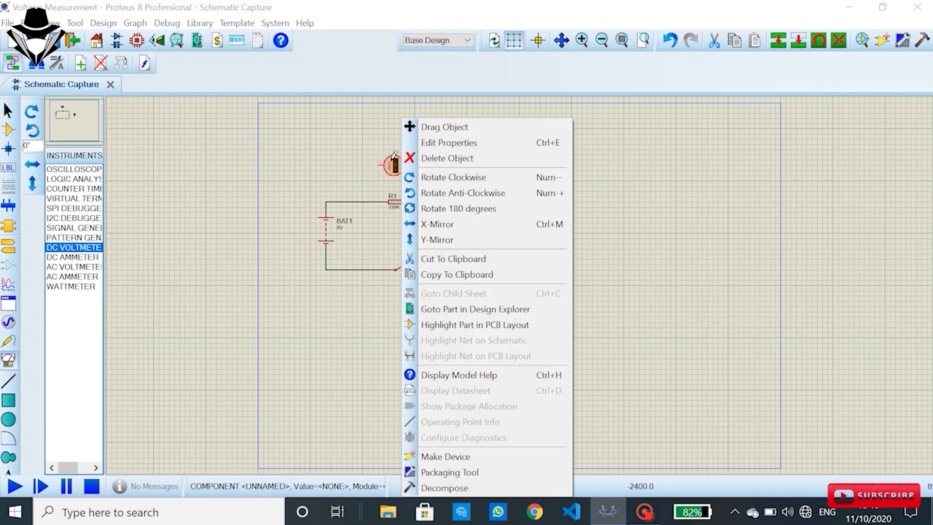
left_click(461, 227)
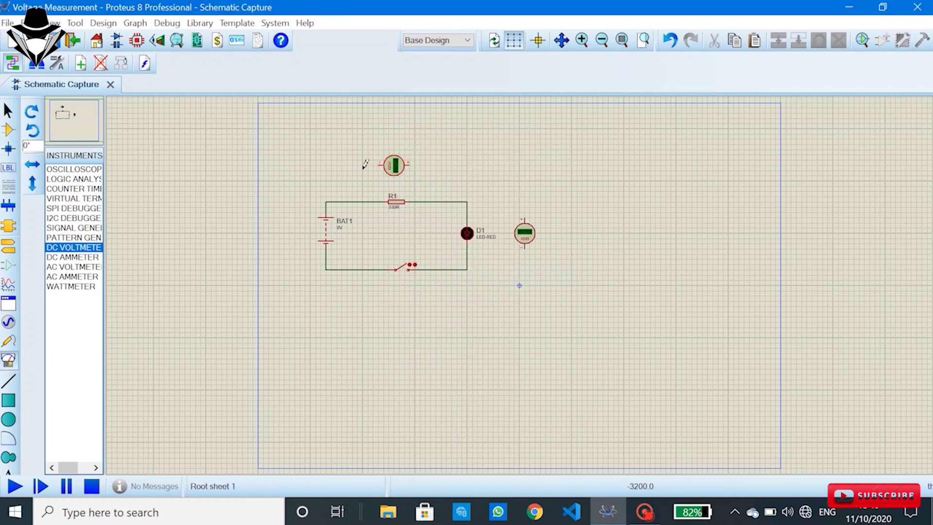
Step: Wire the upper DC voltmeter in parallel with resistor R1, connecting one terminal to the wire on each side of it
left_click(379, 165)
left_click(357, 202)
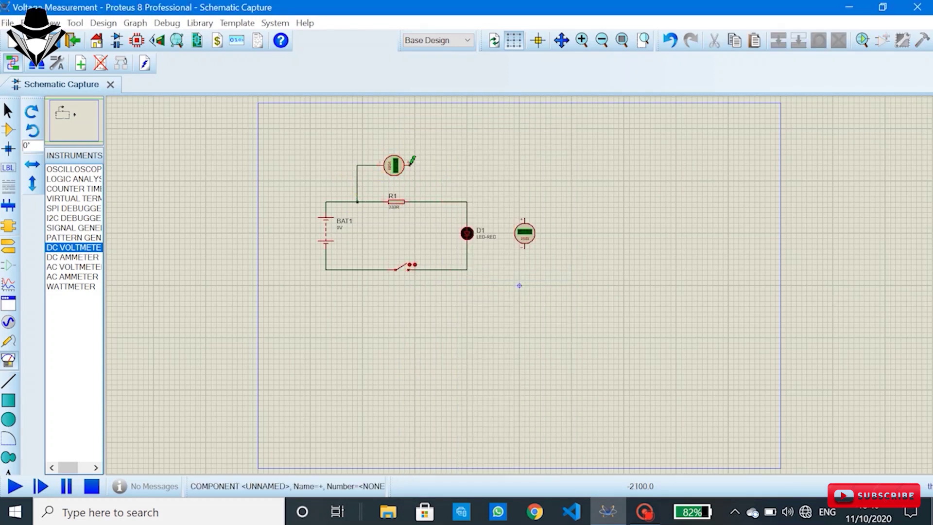
left_click(406, 165)
left_click(440, 202)
Step: Wire the other DC voltmeter in parallel with the red LED, its positive terminal above the LED and its negative terminal below
left_click(524, 220)
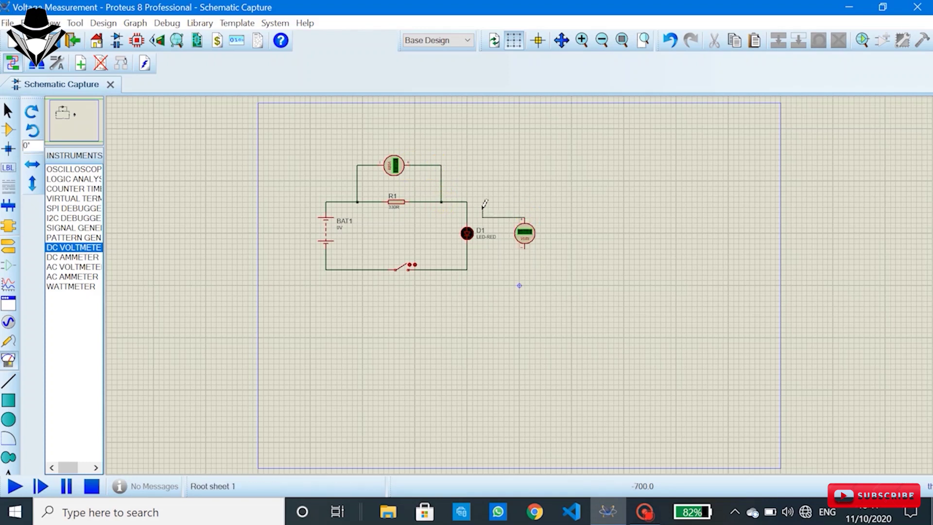
left_click(466, 213)
left_click(524, 249)
left_click(467, 259)
Step: Run the simulation with the switch closed to read the voltages across the resistor and LED, and stop it
scroll(393, 237, "up", 2)
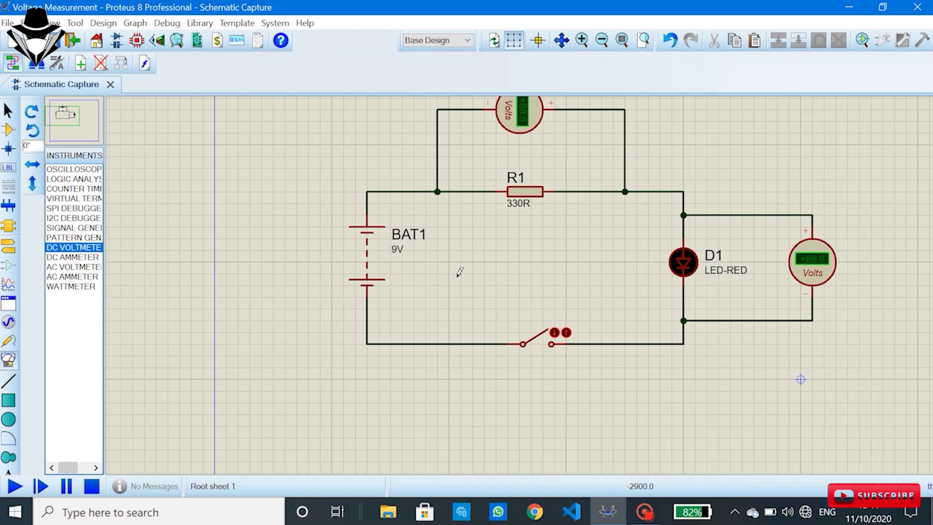
left_click(12, 482)
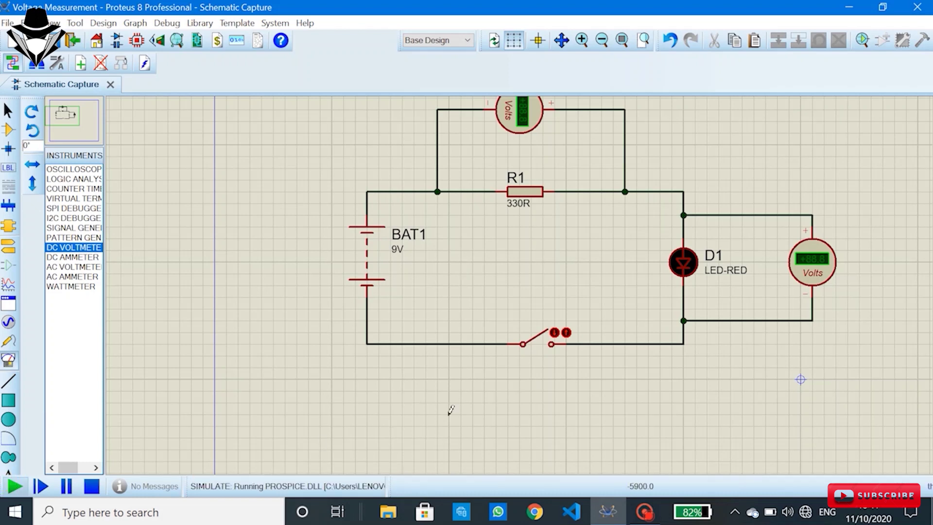
left_click(559, 335)
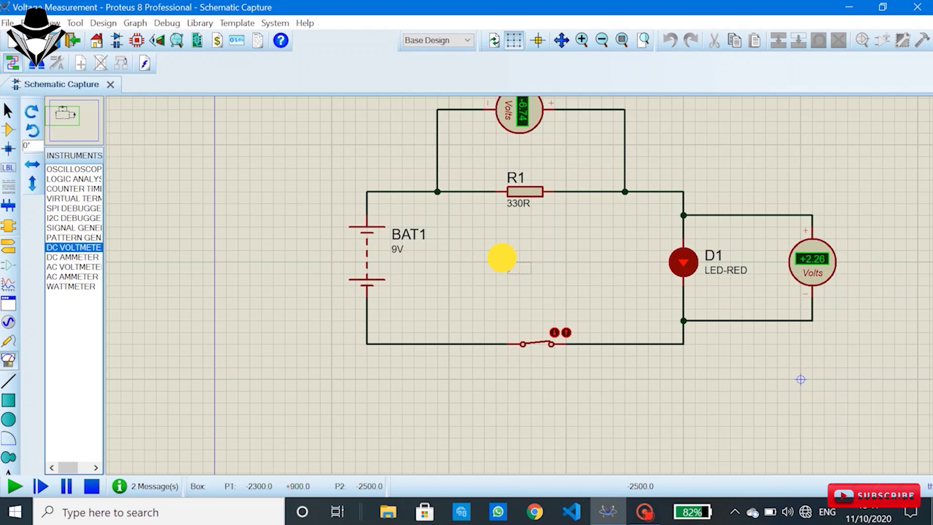
left_click(474, 272)
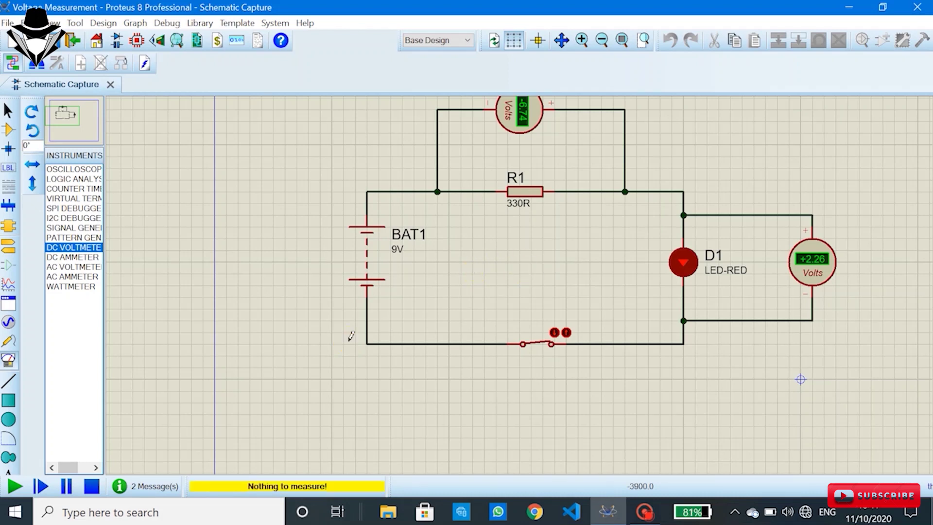
left_click(96, 485)
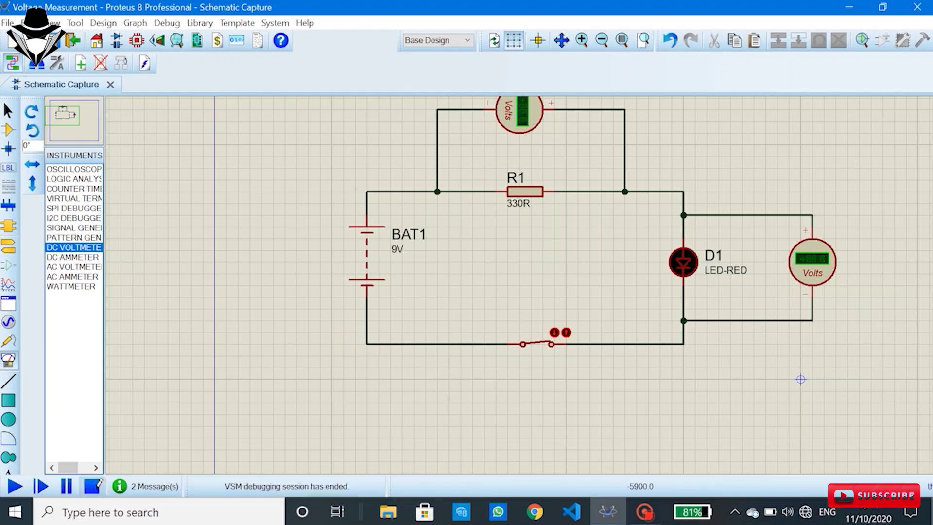